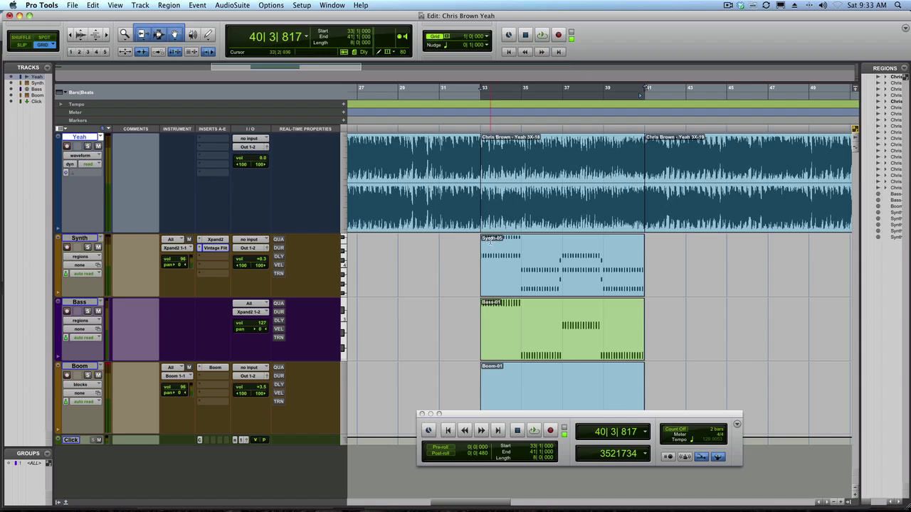
Play the original Yeah clip from bar 33, then take the Yeah track out of solo.
click(557, 216)
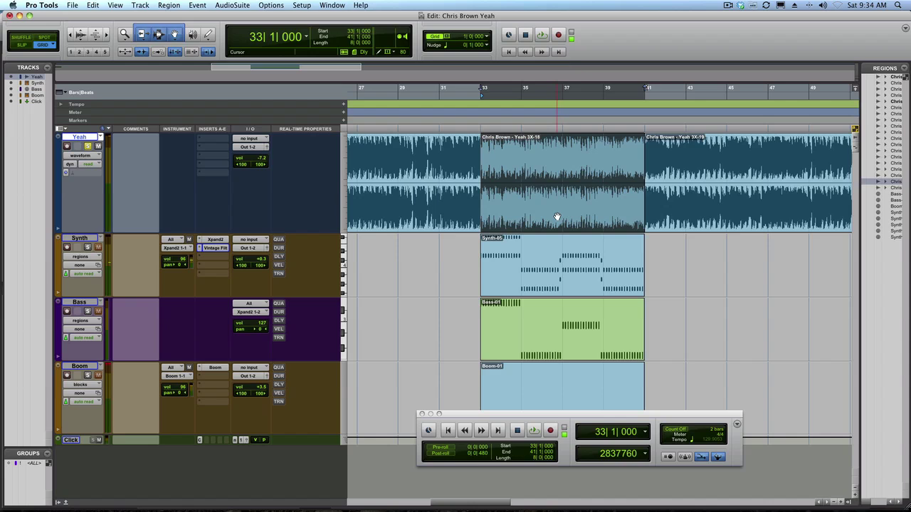
key(space)
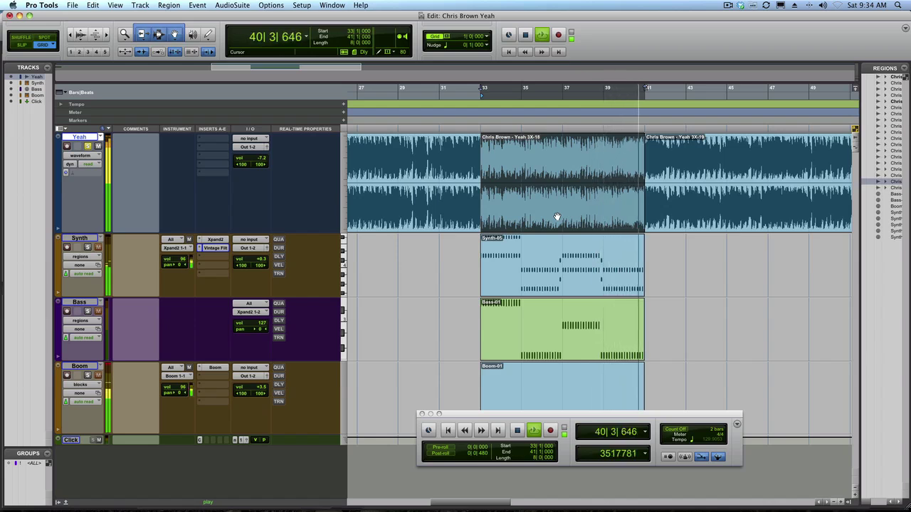
key(space)
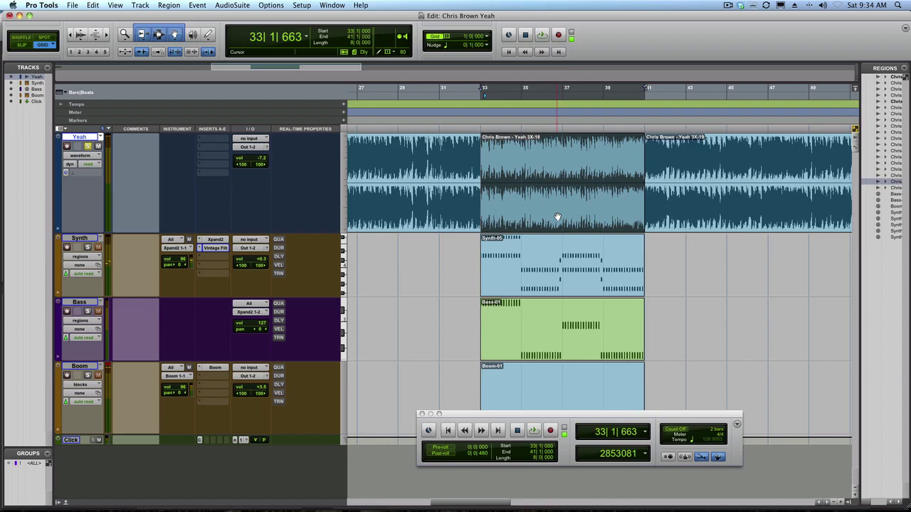
click(87, 147)
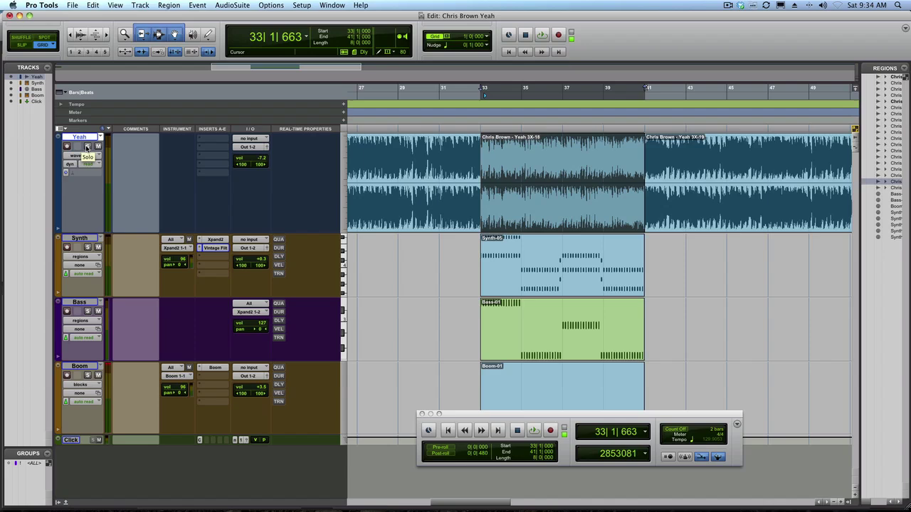
click(220, 240)
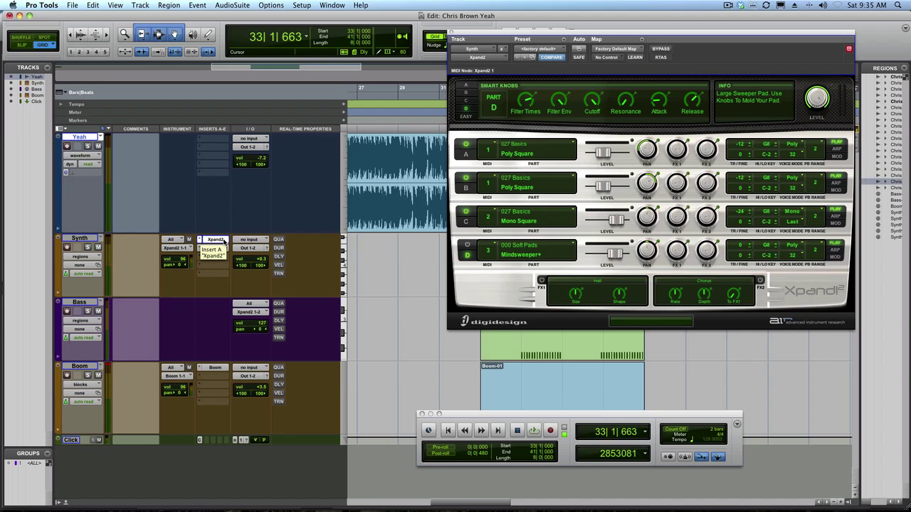
click(562, 151)
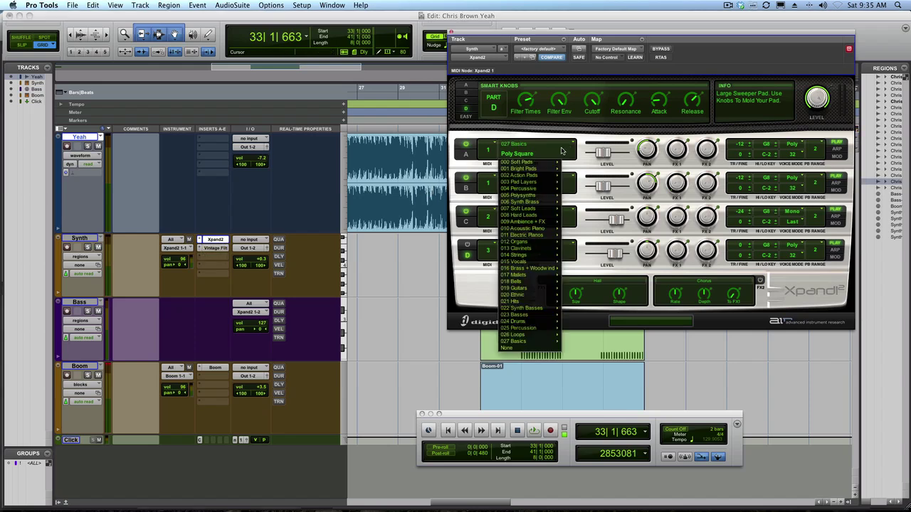
mouse_move(521, 342)
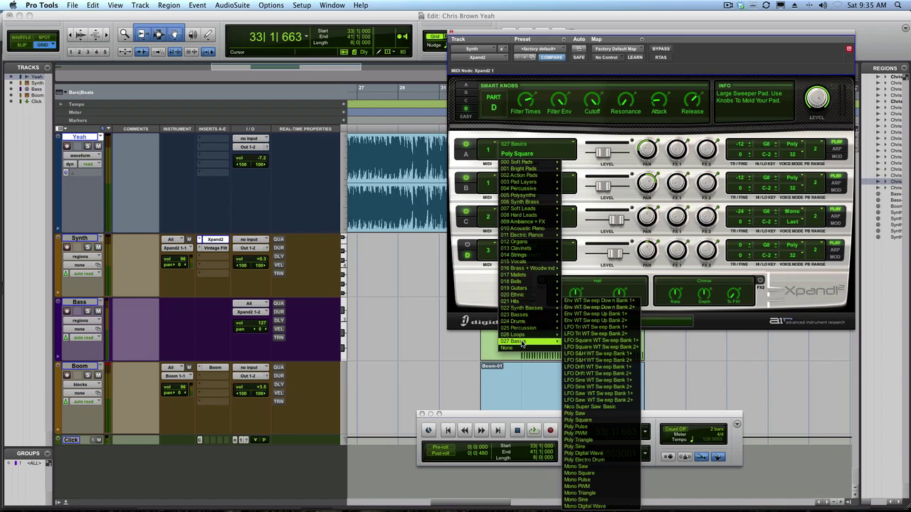
Switch off Xpand2 Parts B and C, solo the Synth track and listen to it.
click(587, 165)
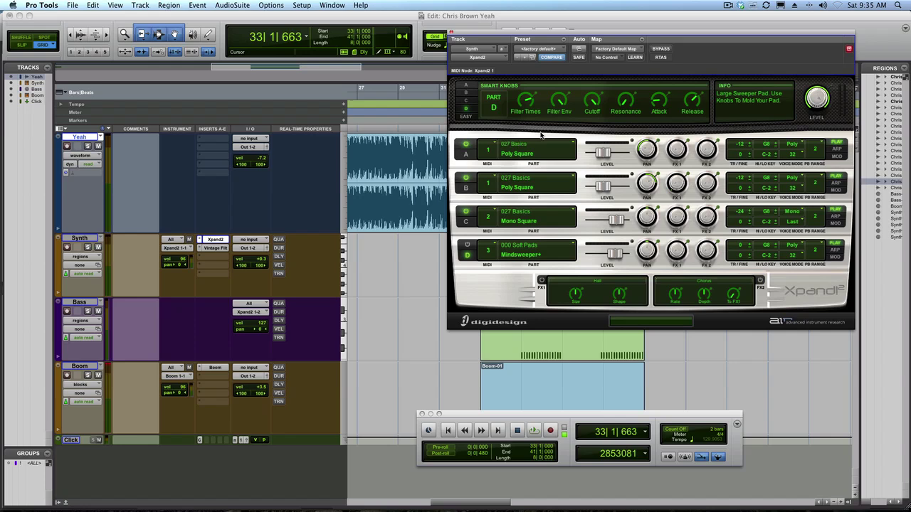
click(466, 178)
click(464, 214)
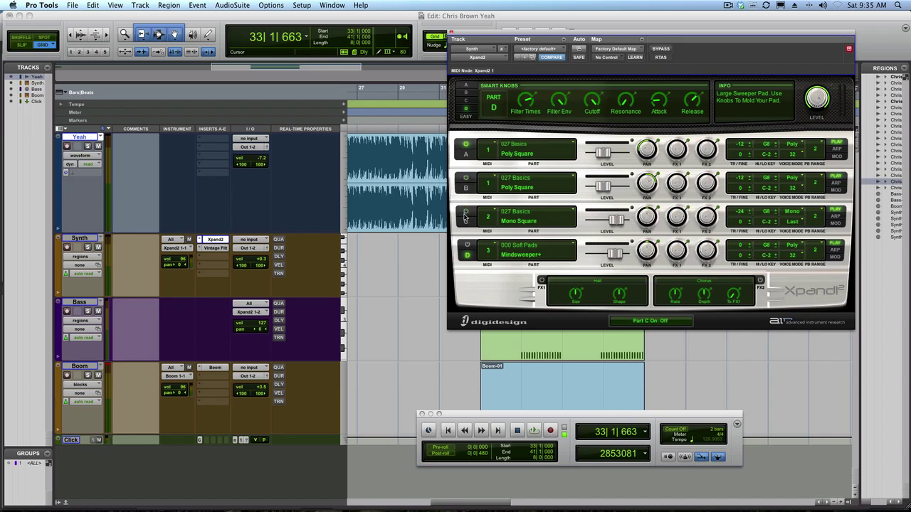
click(467, 255)
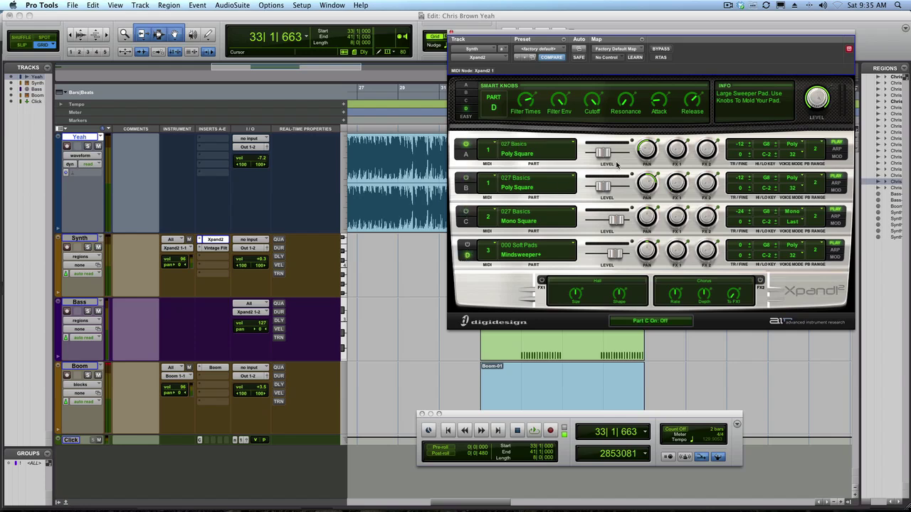
click(88, 247)
key(space)
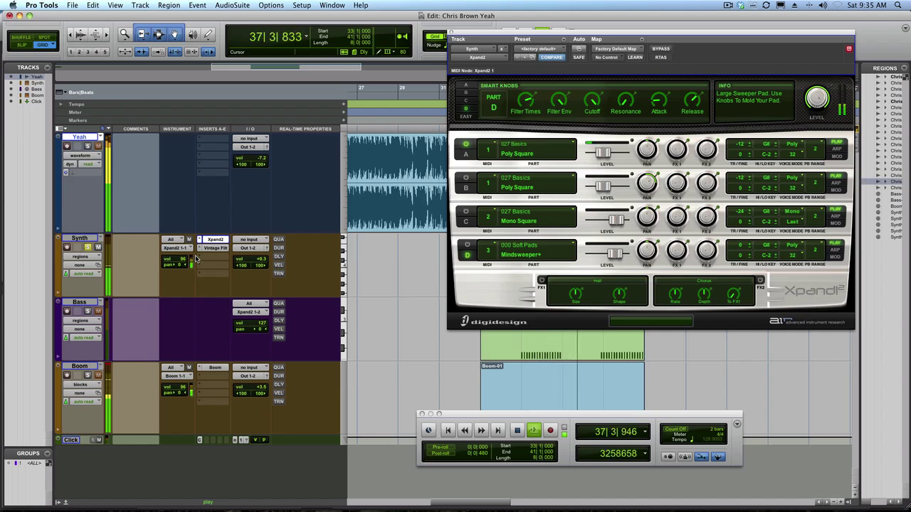
key(space)
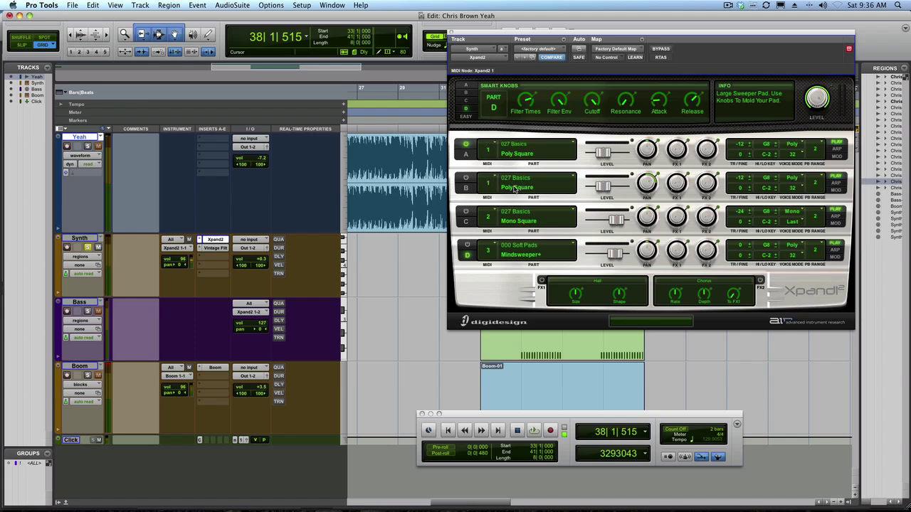
Hear Part B alone with Part A off, and pan Part A to L 43.
click(468, 179)
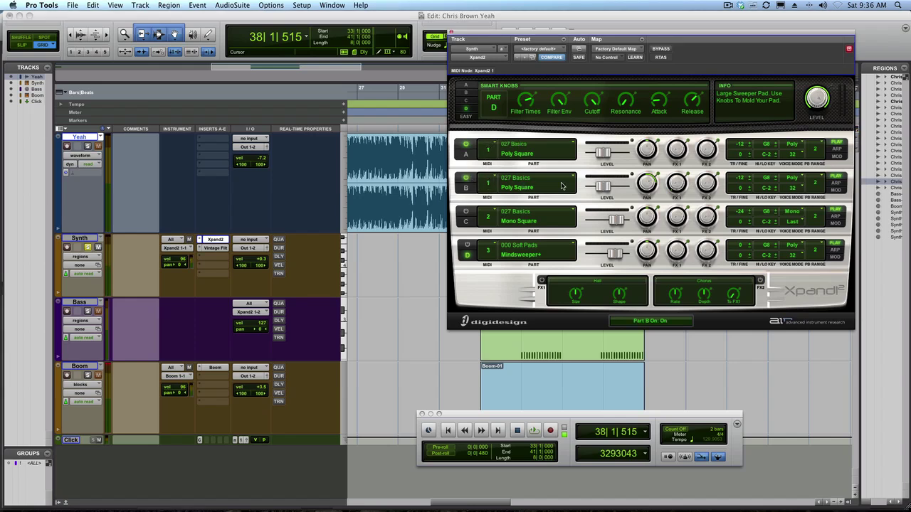
click(466, 145)
key(space)
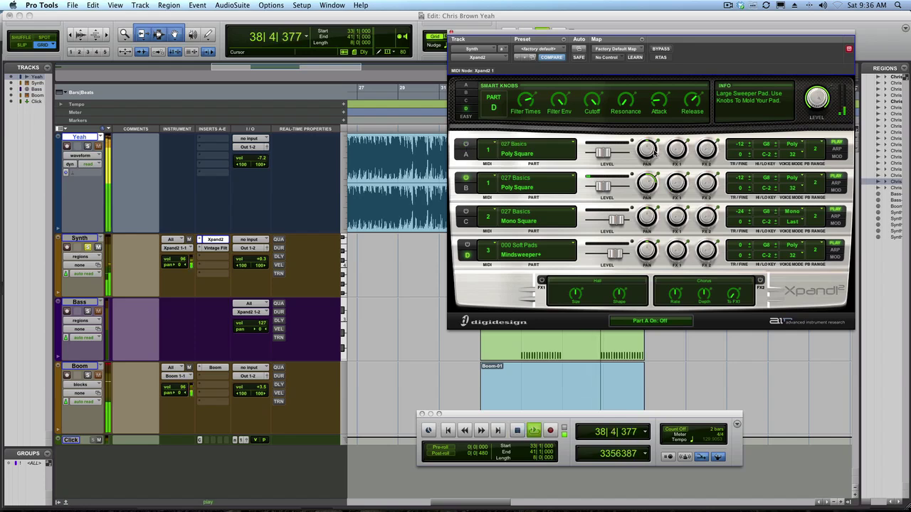
mouse_move(647, 151)
drag(647, 151, 477, 155)
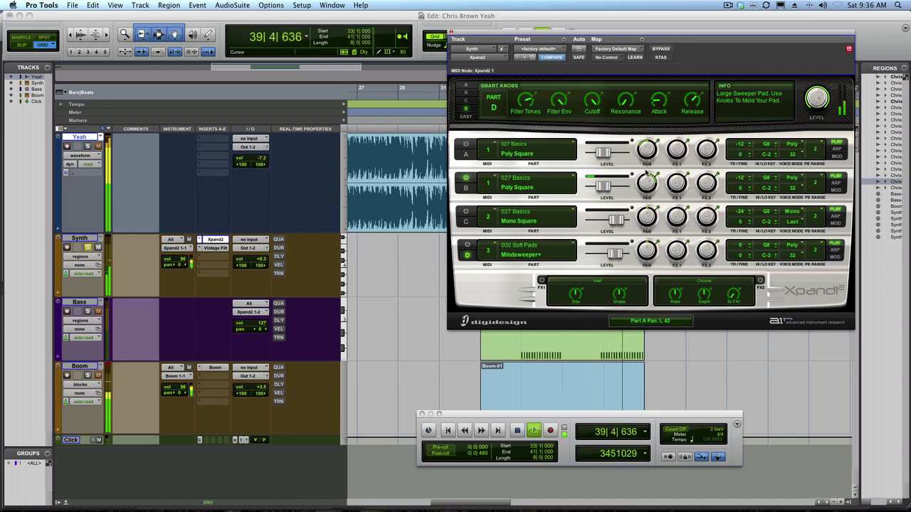
Re-enable Part A, audition it alone during playback, and set its pan to L 8.
click(467, 145)
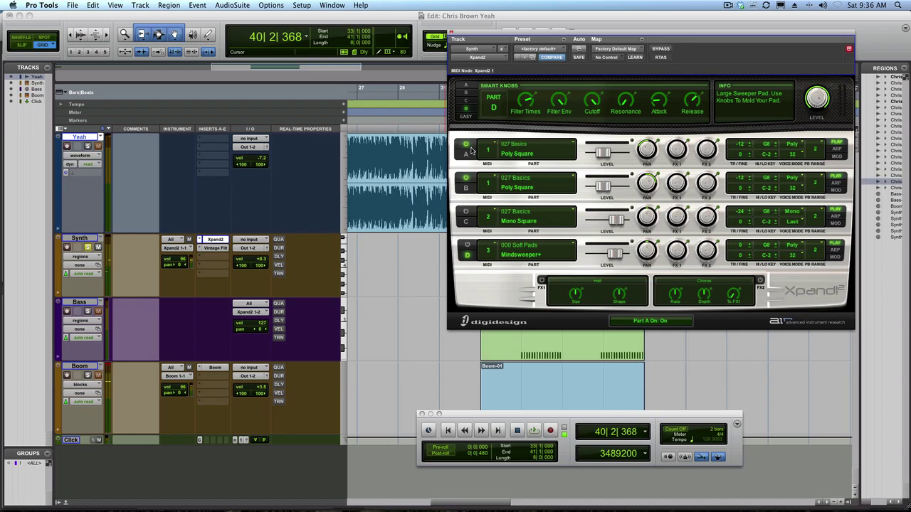
click(467, 86)
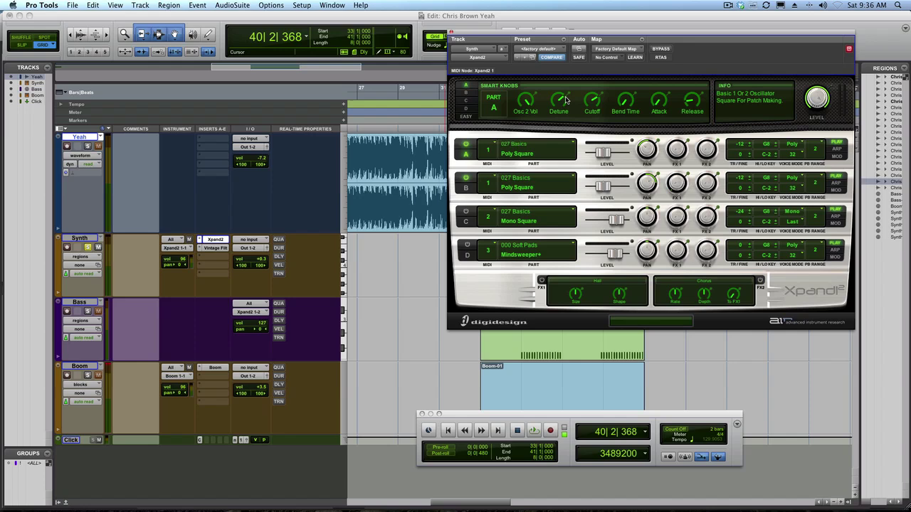
click(467, 179)
mouse_move(643, 148)
key(space)
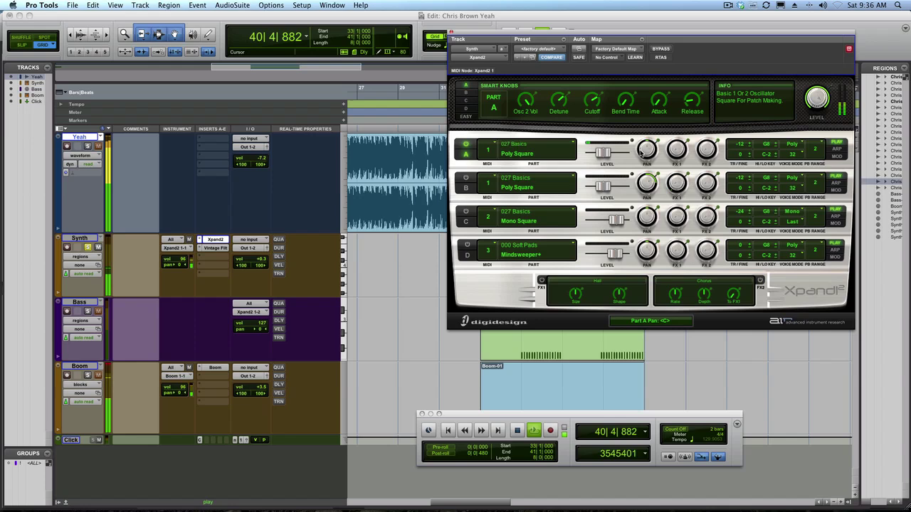
click(466, 178)
drag(646, 148, 647, 172)
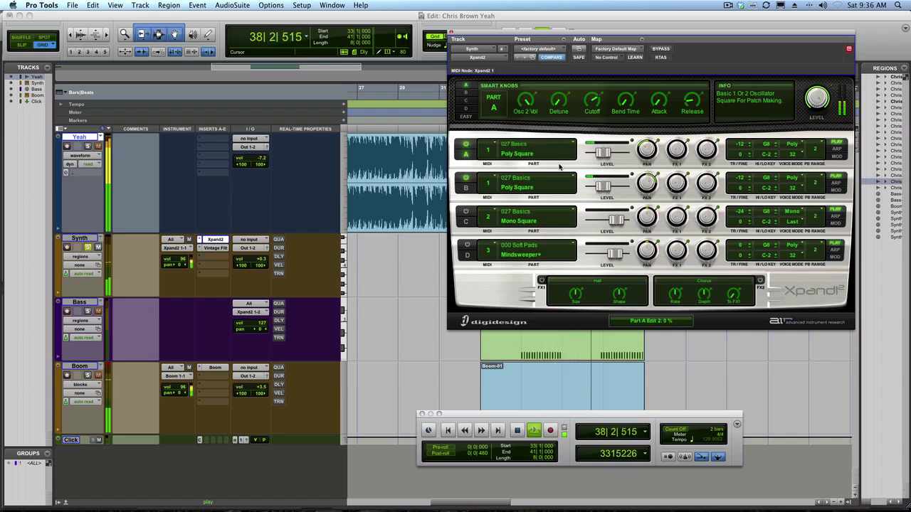
Detune Xpand2 Part A to 70% and Part B to 82%.
mouse_move(560, 100)
mouse_down()
mouse_move(561, 81)
mouse_move(560, 100)
mouse_up()
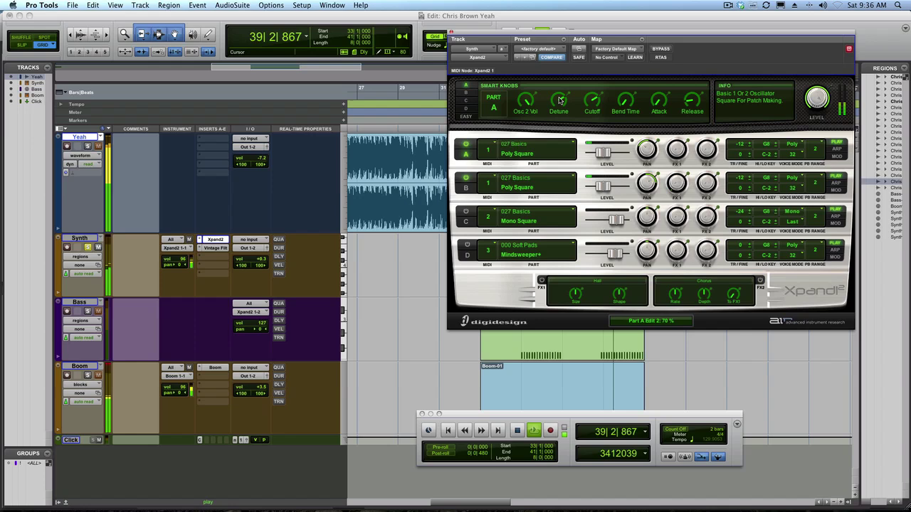
click(466, 92)
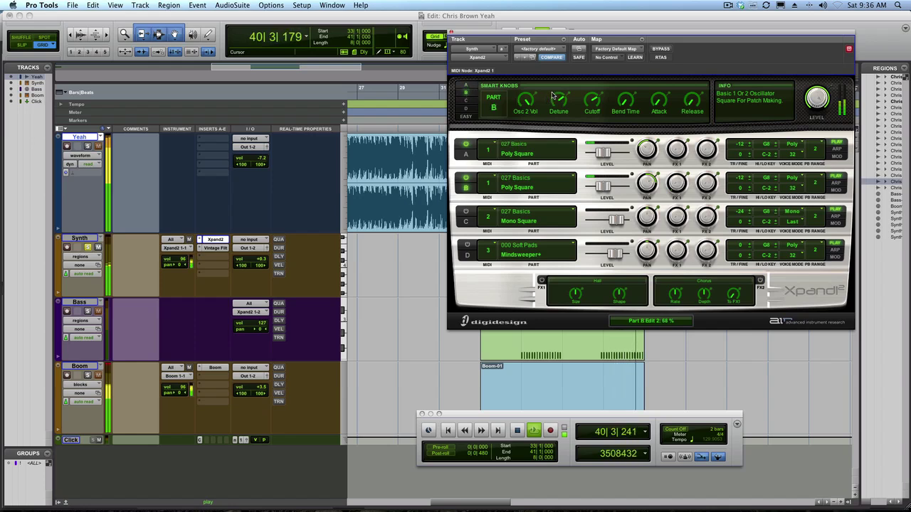
mouse_move(553, 95)
mouse_down()
mouse_move(560, 86)
mouse_move(558, 99)
mouse_up()
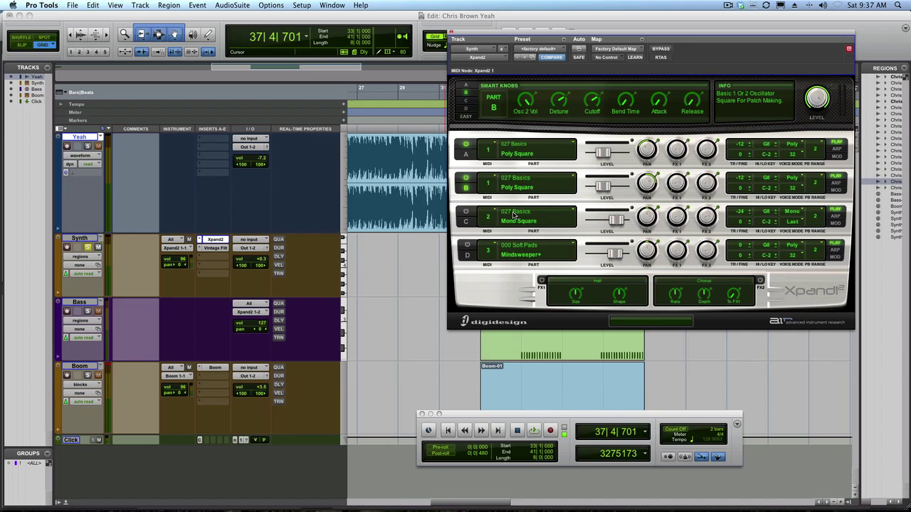
Play Xpand2 Part C alone with the Bass track soloed.
click(466, 212)
click(466, 178)
click(467, 146)
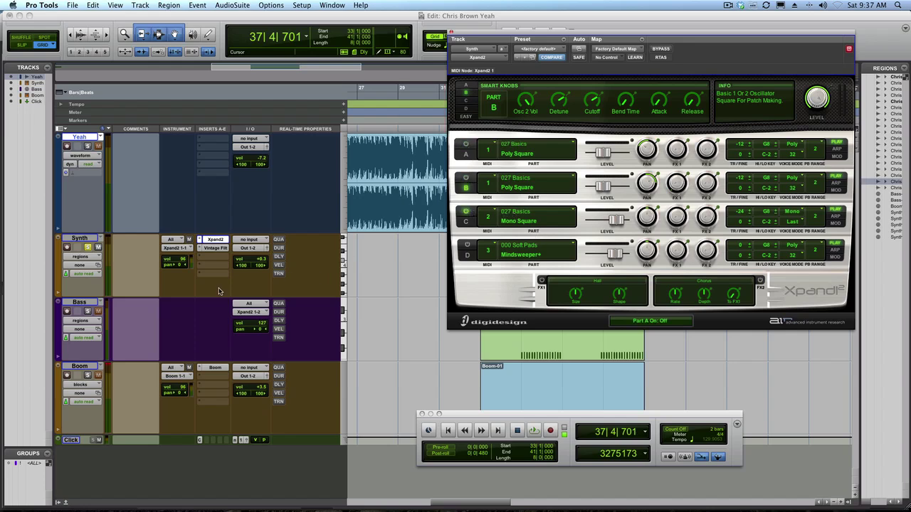
click(87, 313)
key(space)
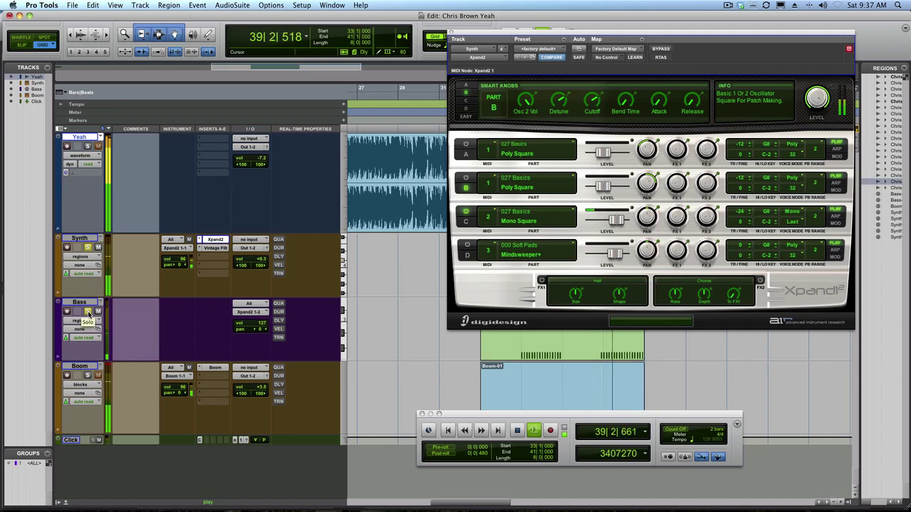
click(466, 101)
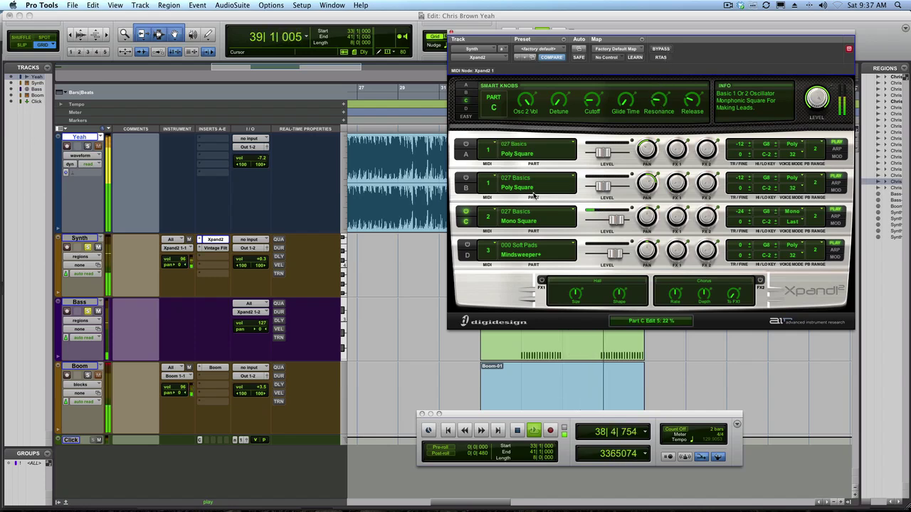
Switch Xpand2 Parts A and B back on and stop playback.
click(465, 145)
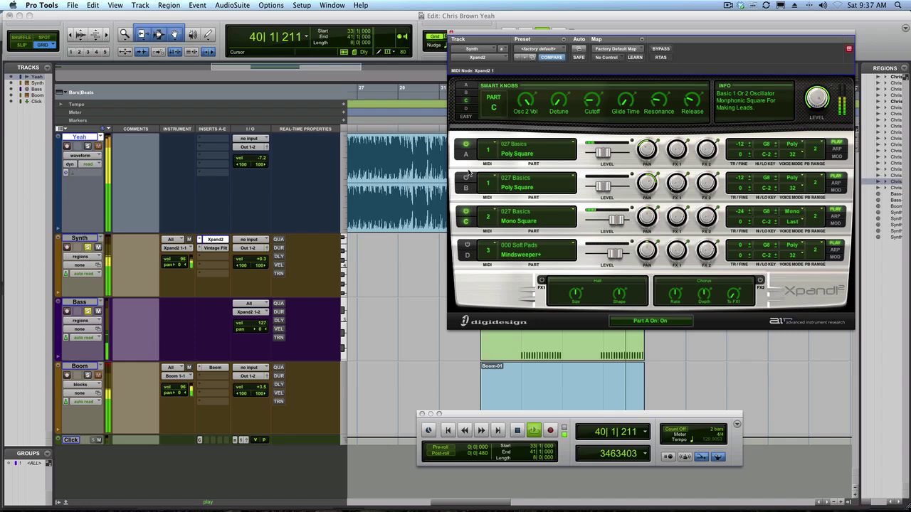
click(466, 178)
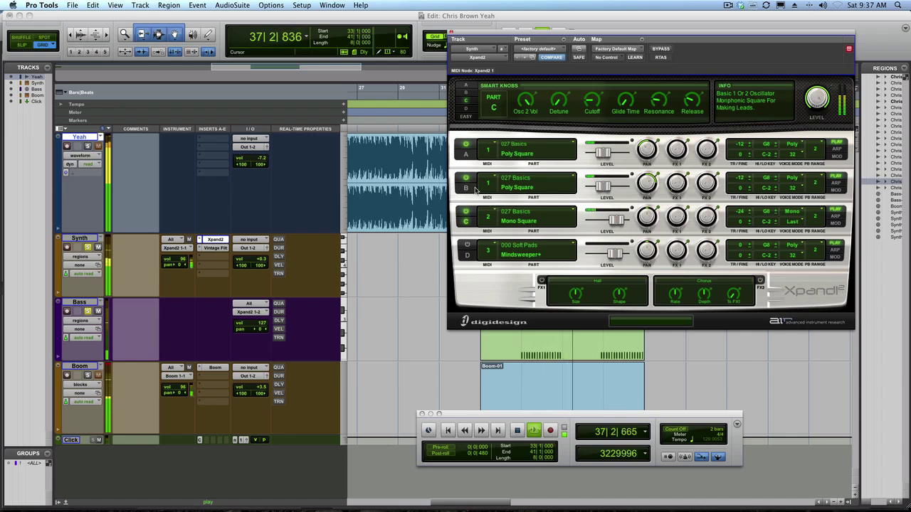
key(space)
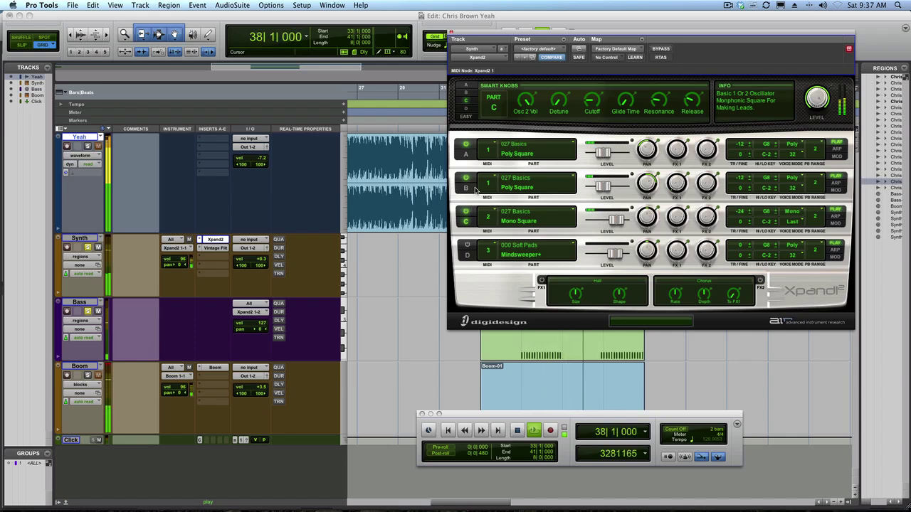
Check the Boom drum machine, then move the transport panel aside.
click(226, 369)
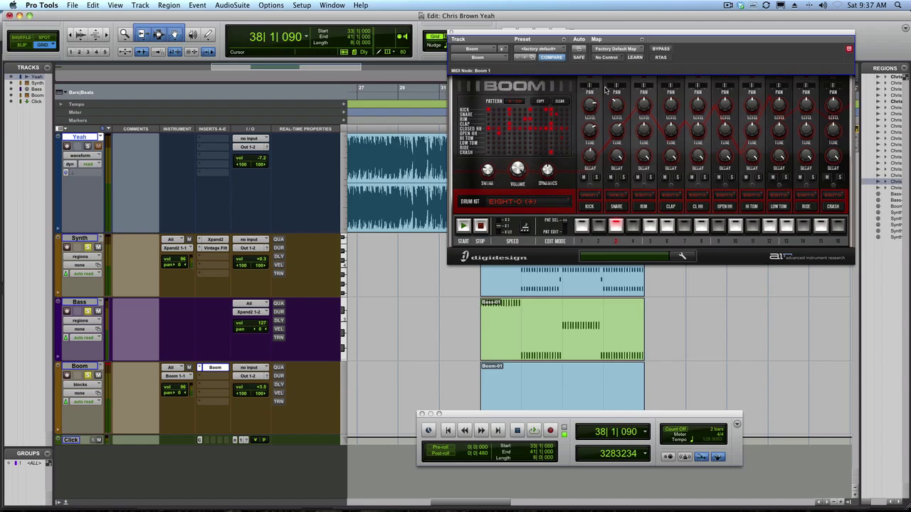
click(451, 34)
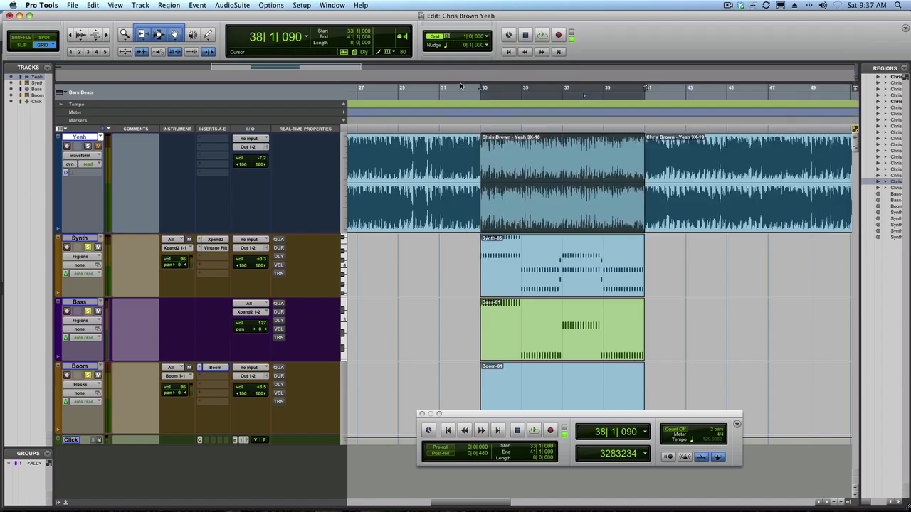
drag(501, 413, 482, 443)
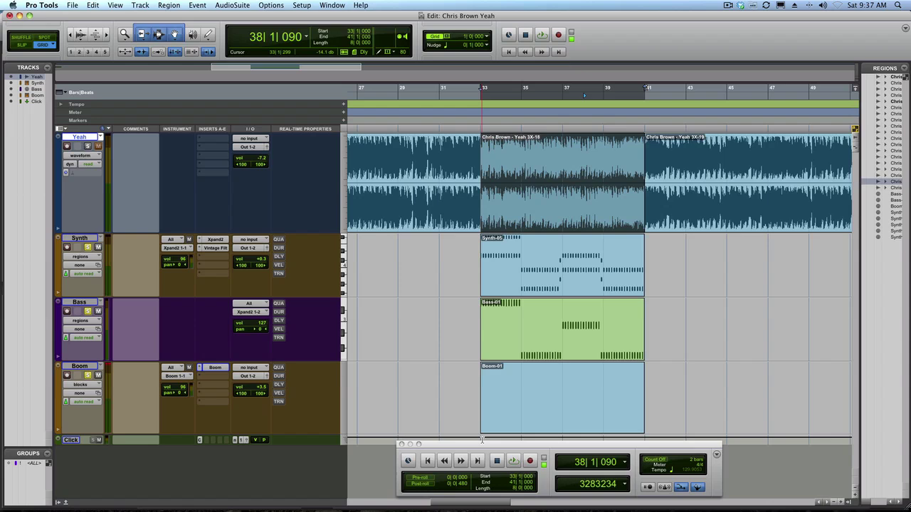
click(498, 412)
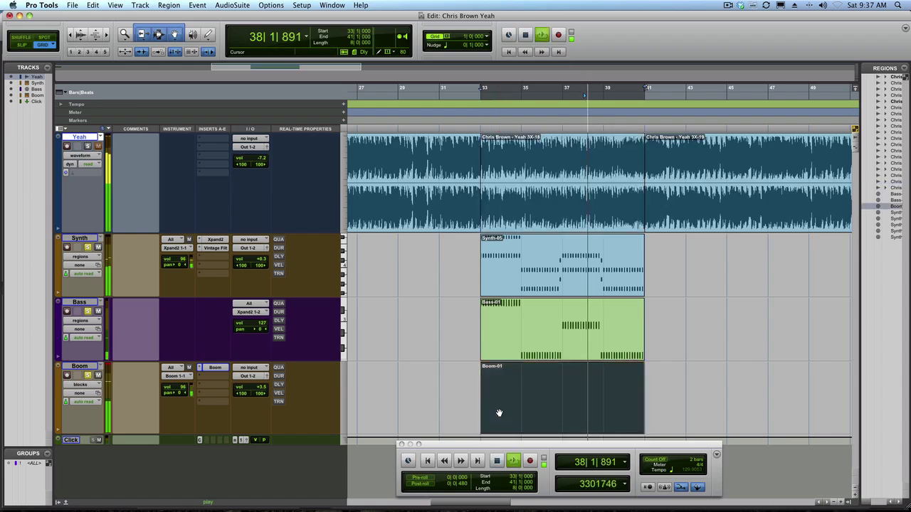
Play the full arrangement from bar 33 and stop.
click(497, 226)
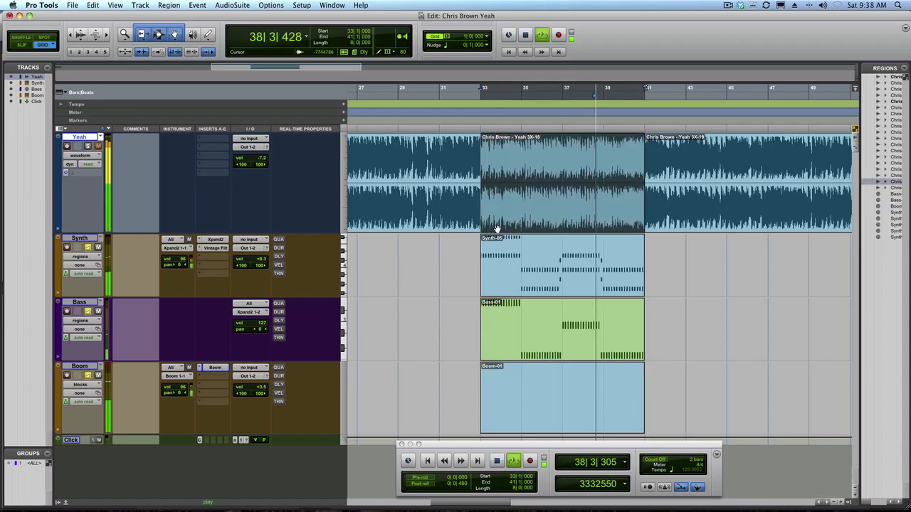
key(space)
click(444, 460)
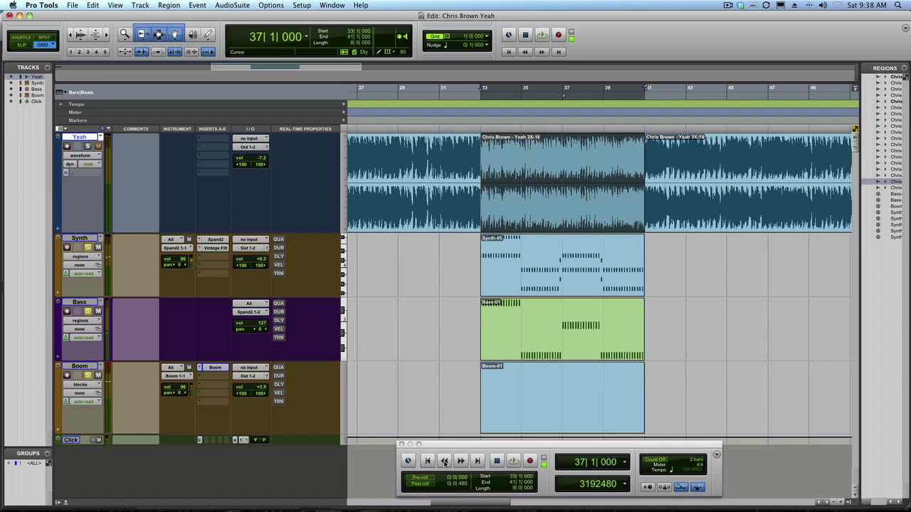
click(481, 92)
key(space)
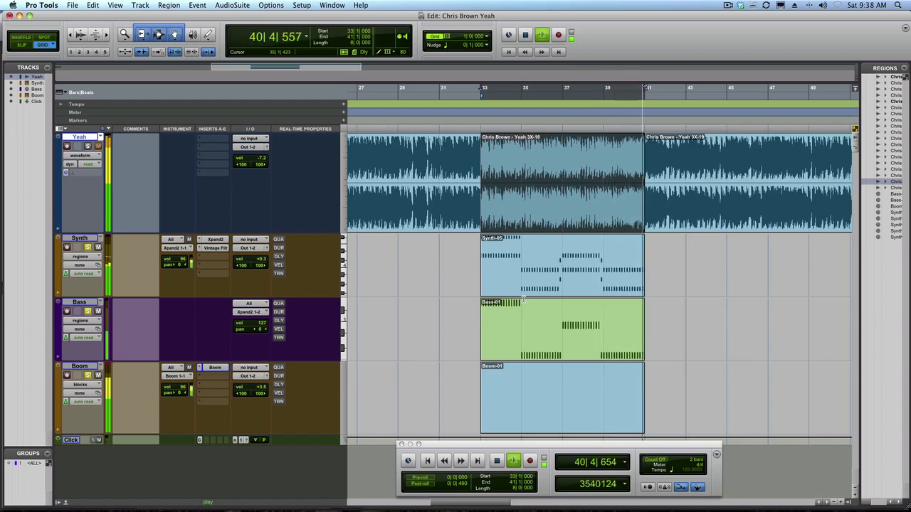
key(space)
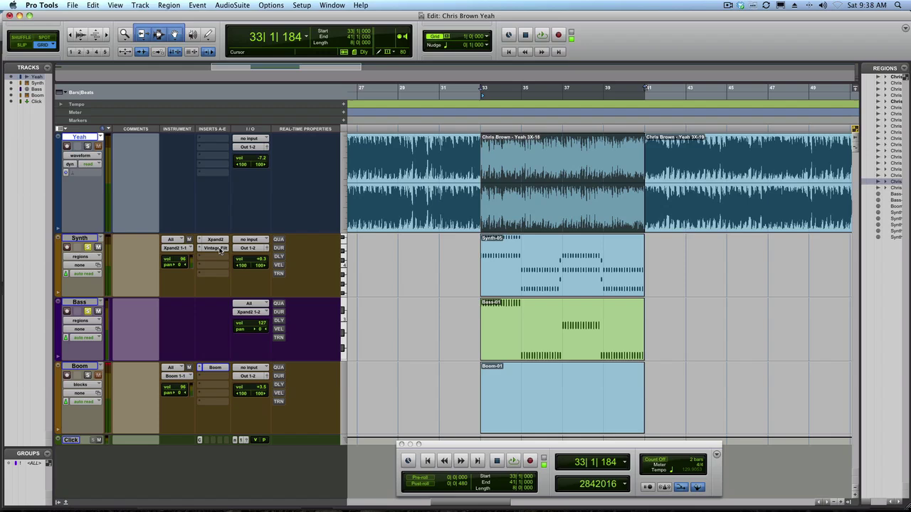
Bypass the Vintage Filter and place its window beside the Xpand2 window.
click(216, 248)
click(661, 49)
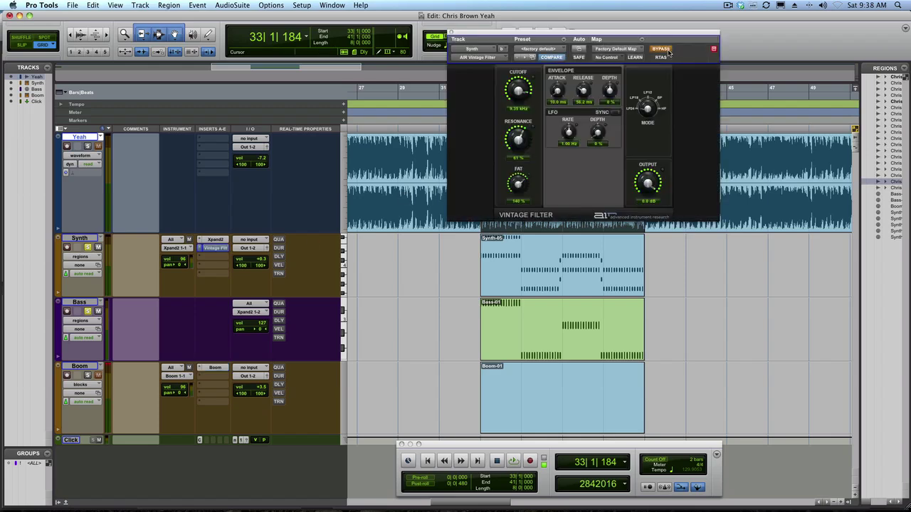
click(216, 240)
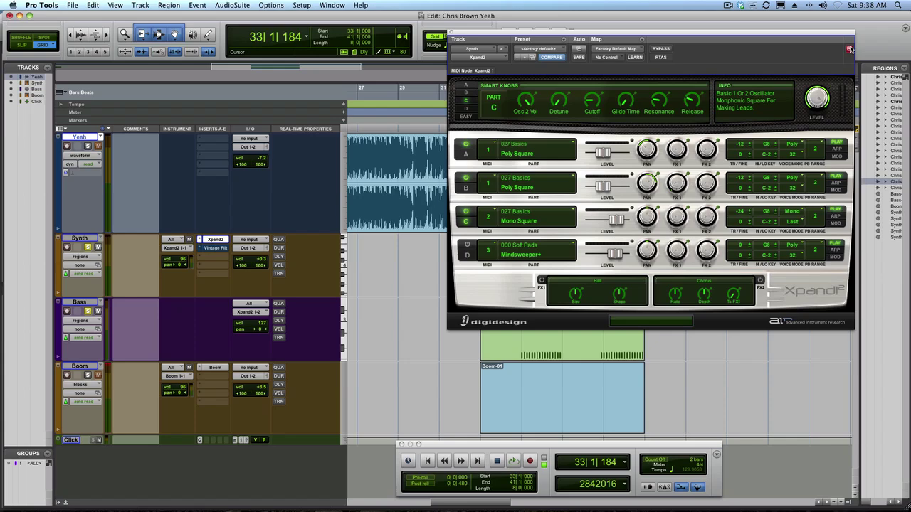
drag(818, 33, 405, 16)
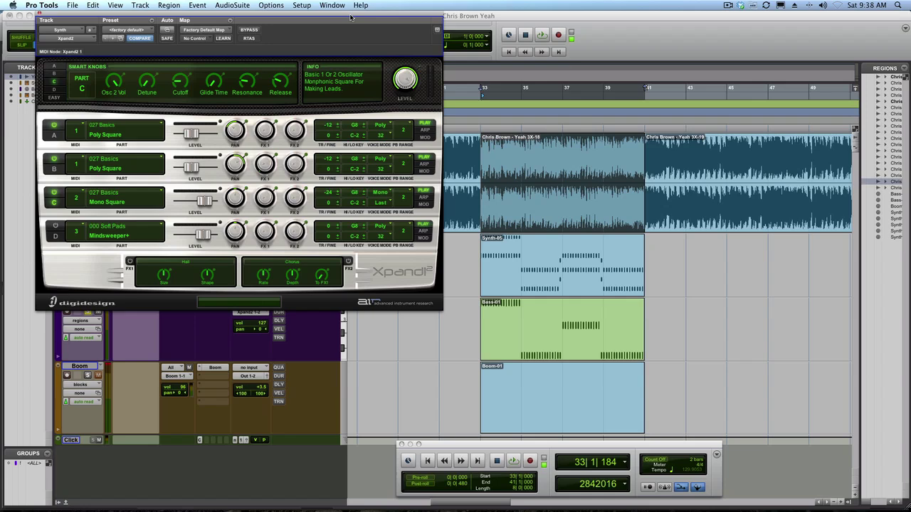
drag(348, 15, 752, 26)
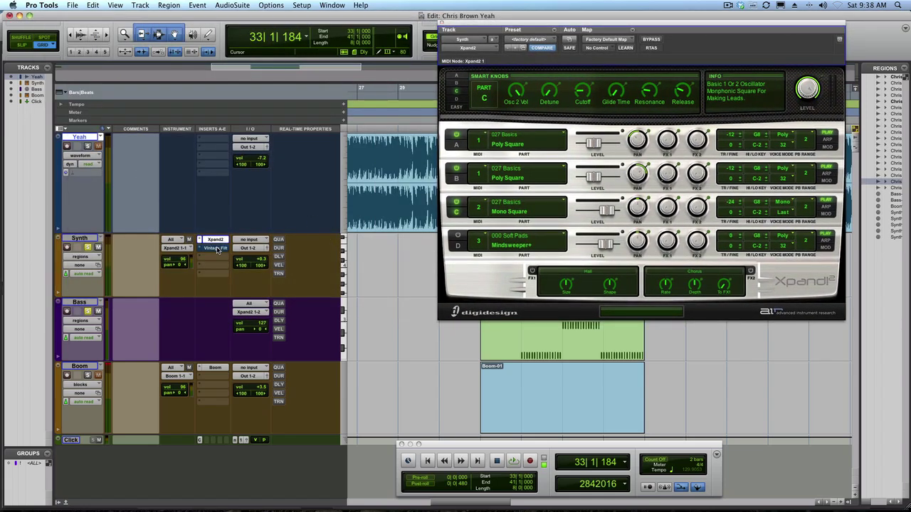
click(216, 248)
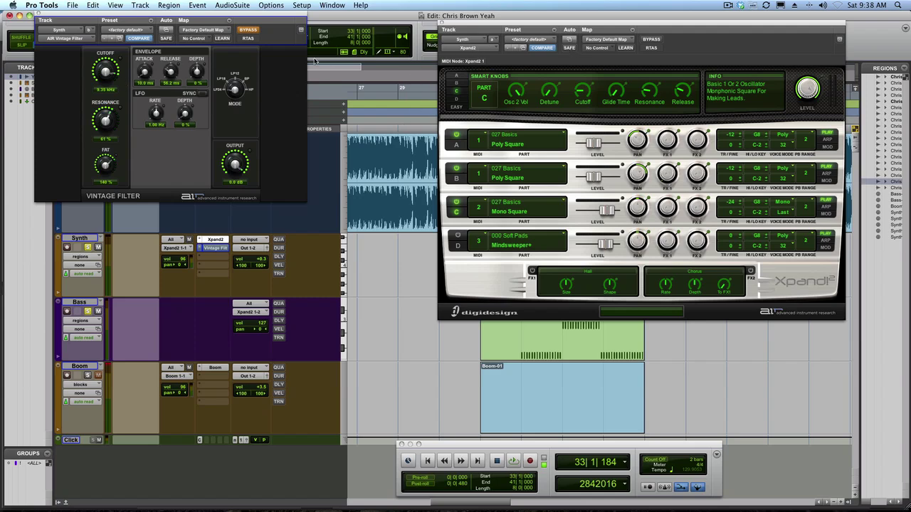
drag(279, 15, 389, 35)
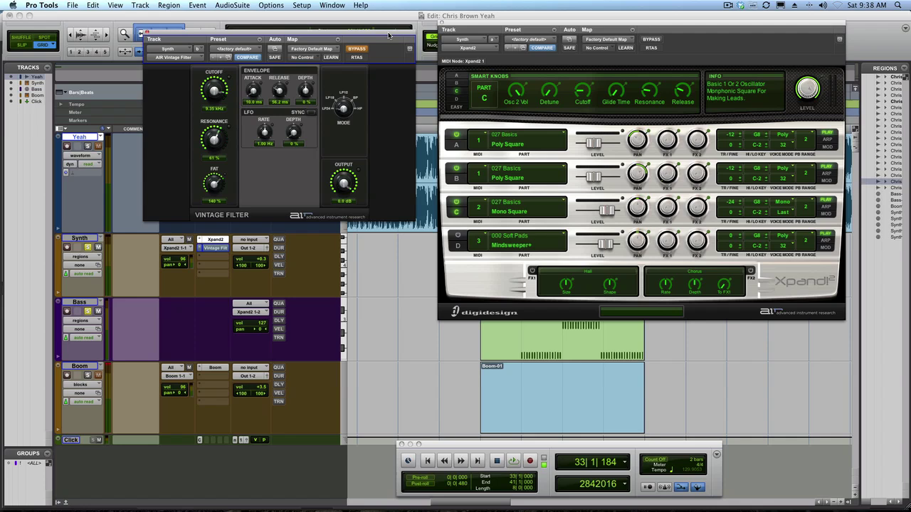
During playback, lower the Vintage Filter cutoff from 9.35 to 7.35 kHz, then bypass it to compare.
key(space)
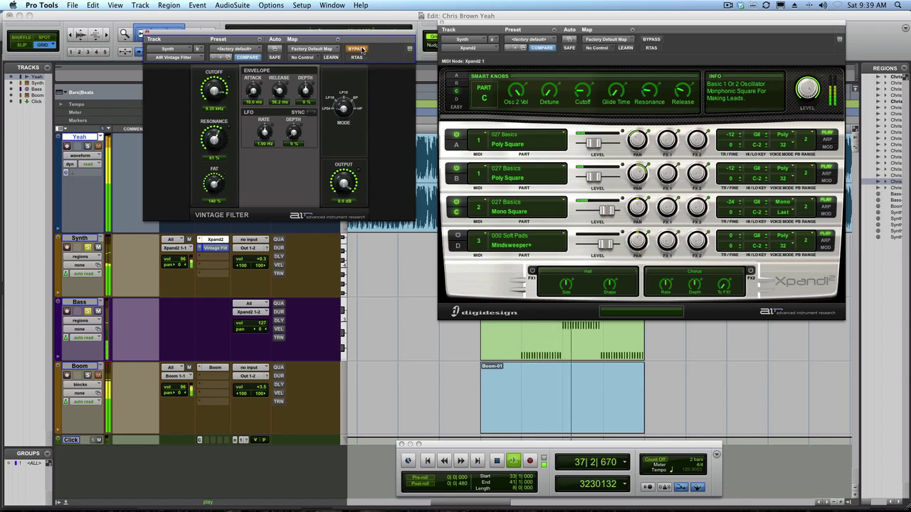
click(358, 49)
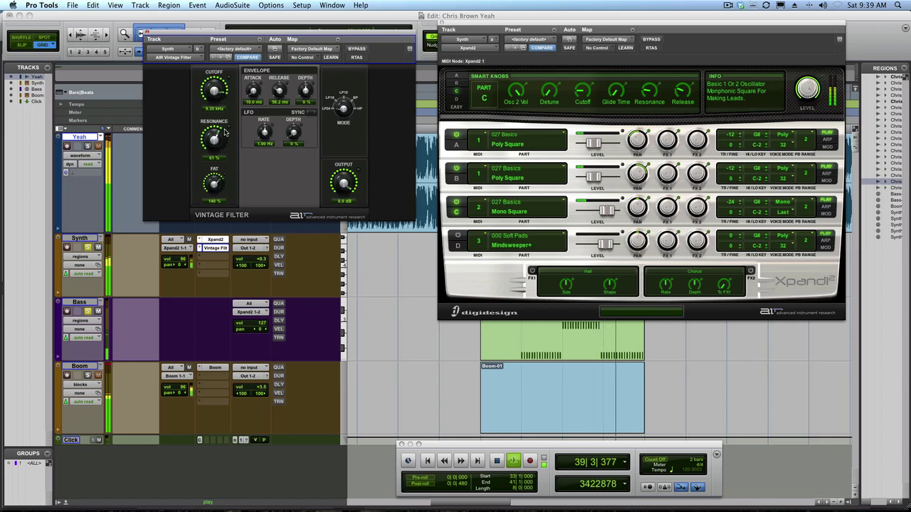
drag(215, 84, 214, 88)
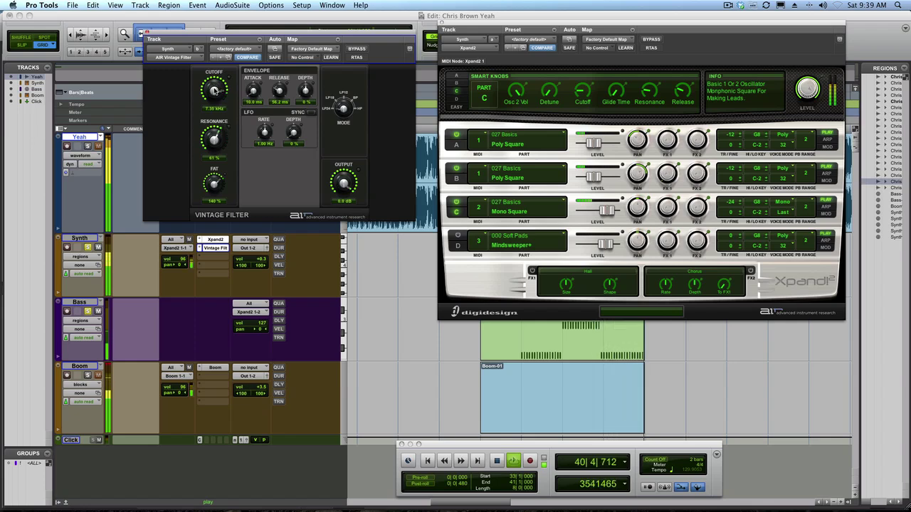
click(355, 49)
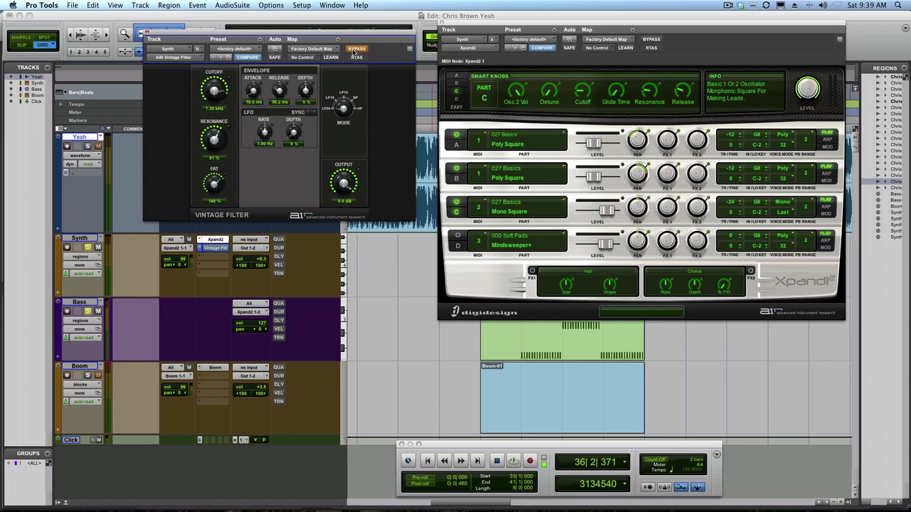
Re-enable the Vintage Filter and lower the Synth volume from +0.3 to -3.1 dB during playback.
click(355, 49)
key(space)
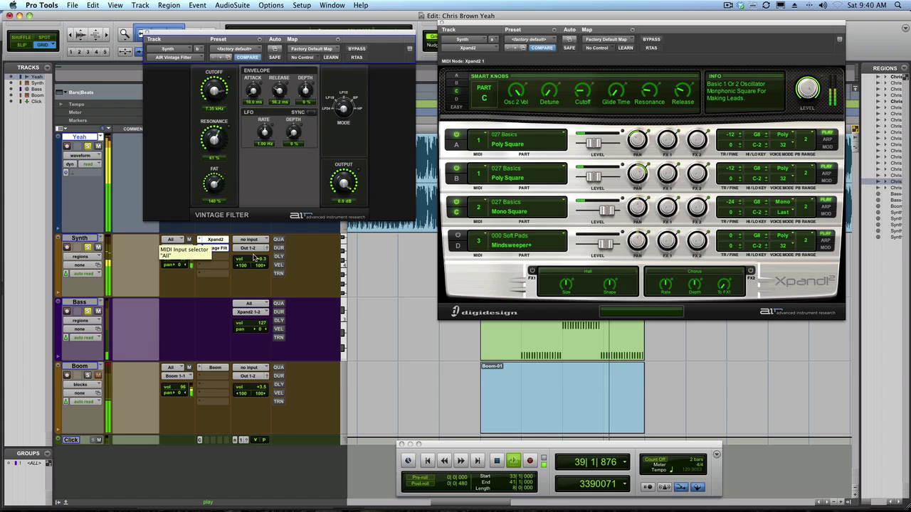
drag(254, 260, 256, 266)
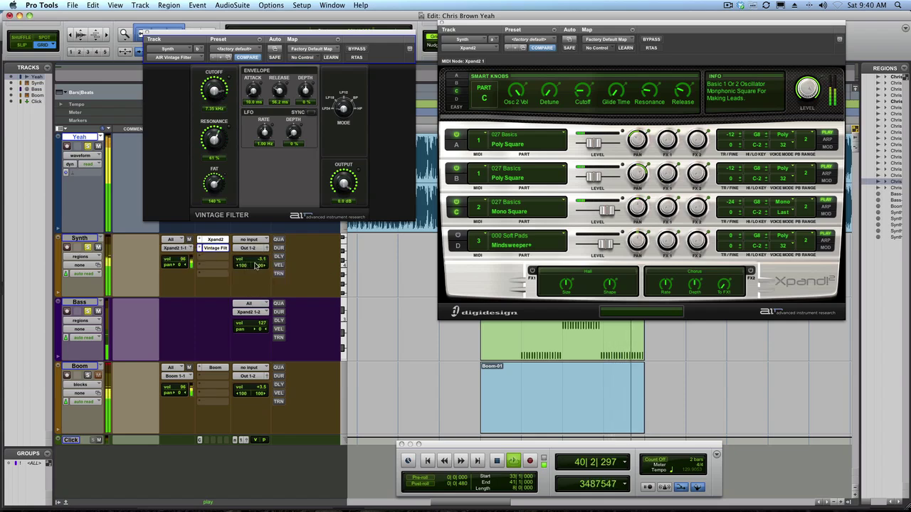